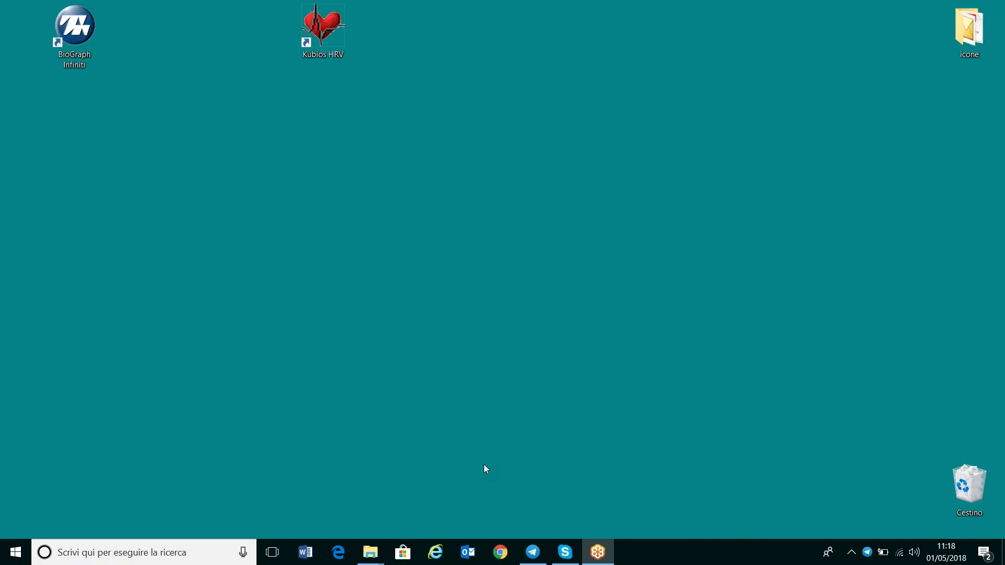
- In the BioGraph Infiniti main database, sort the clients by number and select the Physiology BVP session of 08/03/2007
{"action": "double_click", "coordinate": [72, 38]}
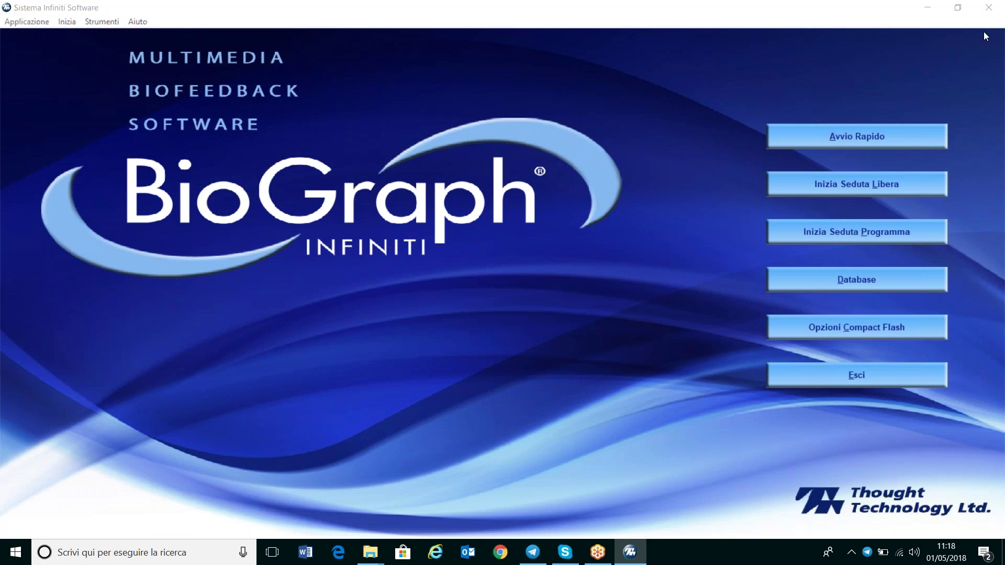
{"action": "left_click", "coordinate": [843, 287]}
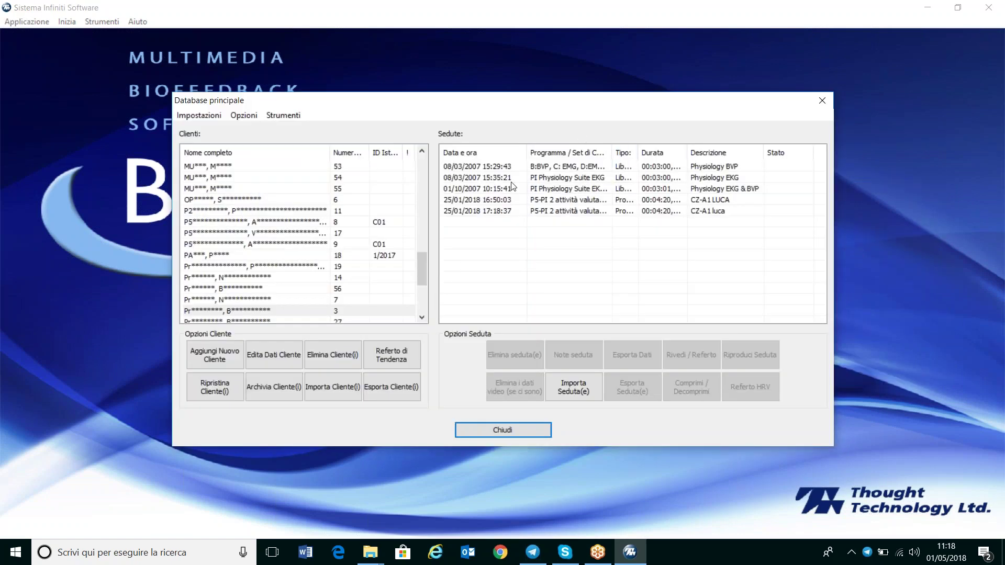
{"action": "left_click", "coordinate": [354, 153]}
{"action": "left_click_drag", "start_coordinate": [422, 266], "coordinate": [422, 160]}
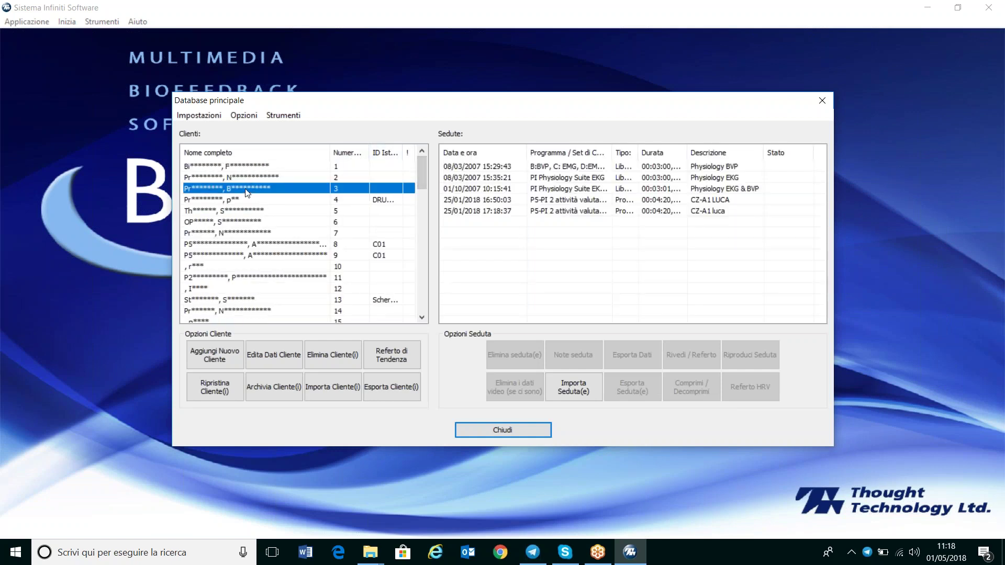
{"action": "left_click", "coordinate": [599, 169]}
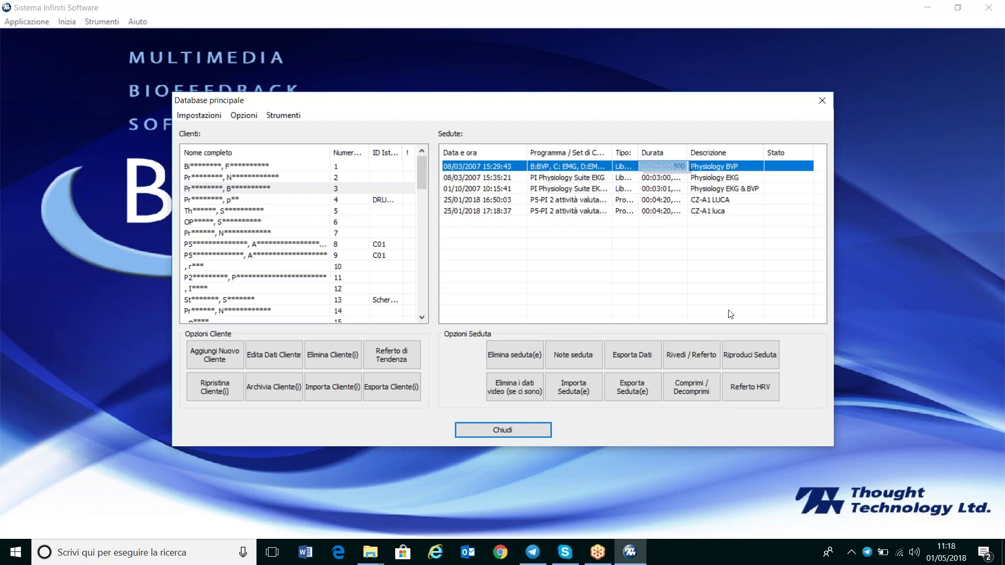
- Set up an interval data export (Esportazione Dati di intervallo) of the session's B: BVP IBI channel
{"action": "left_click", "coordinate": [633, 356]}
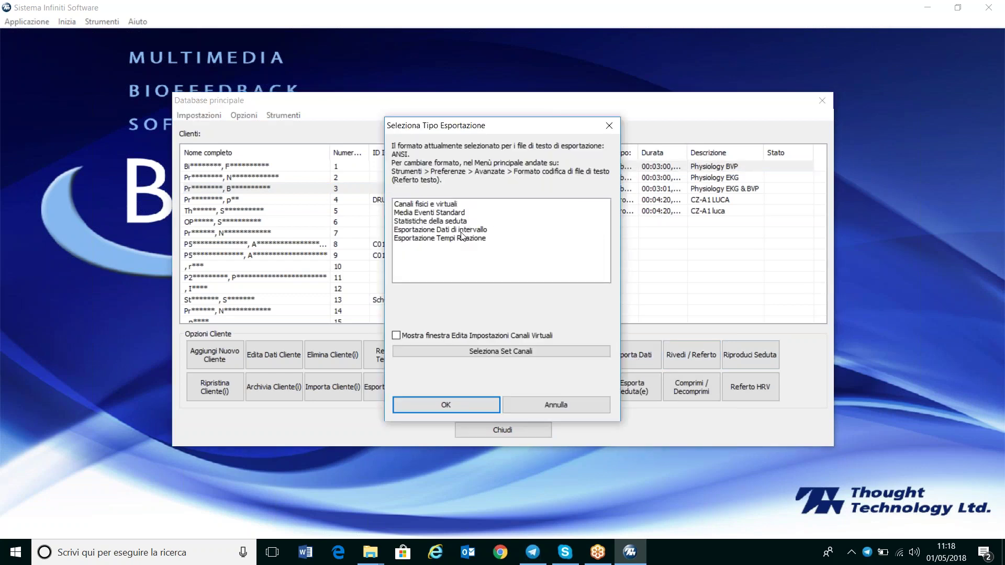
{"action": "left_click", "coordinate": [461, 231]}
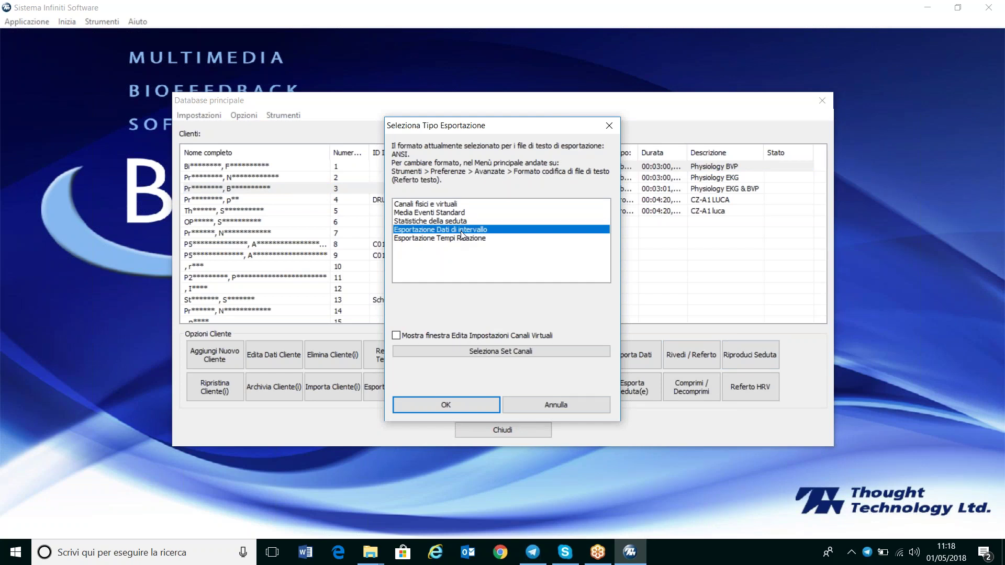
{"action": "left_click", "coordinate": [452, 407]}
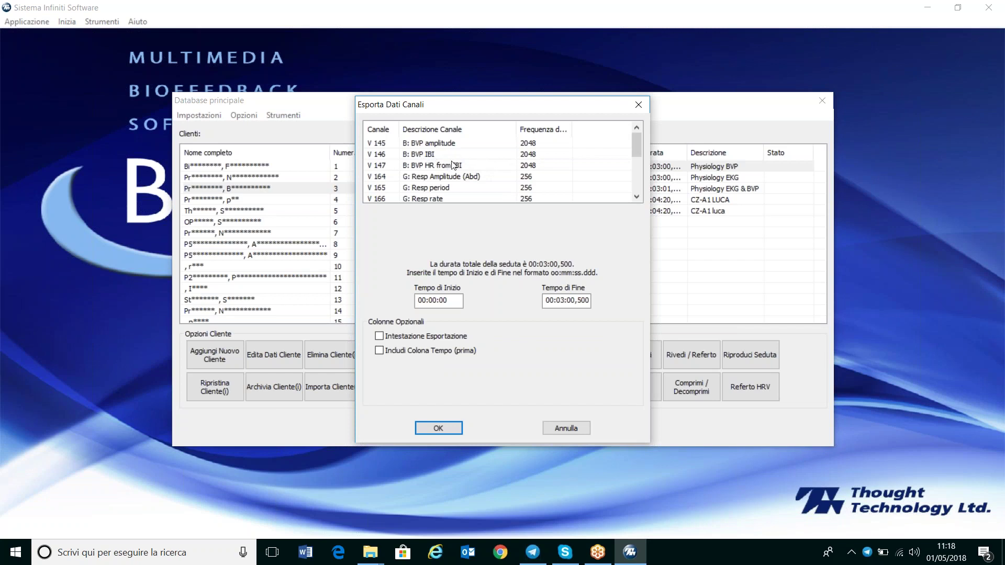
{"action": "left_click", "coordinate": [440, 156]}
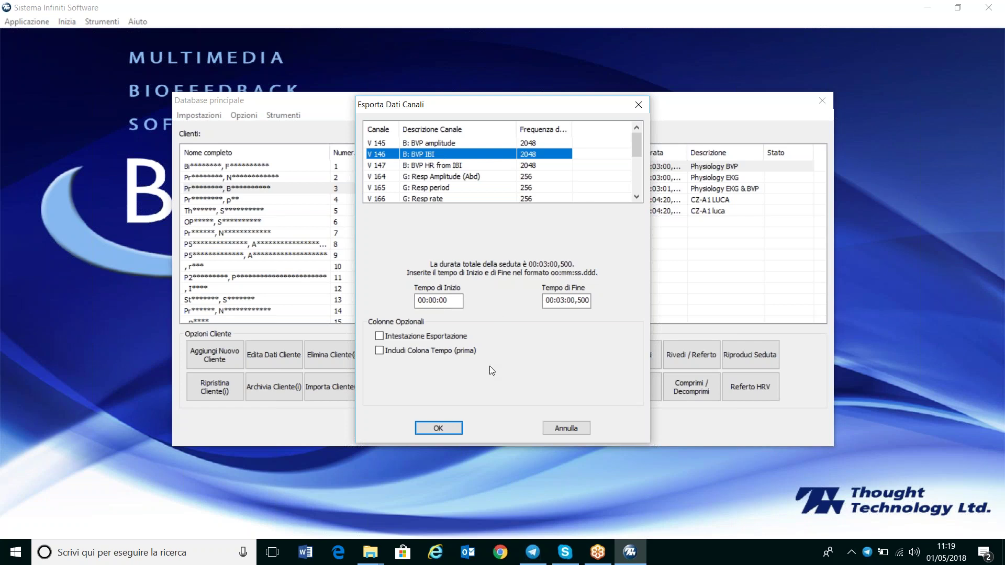
{"action": "left_click", "coordinate": [443, 430]}
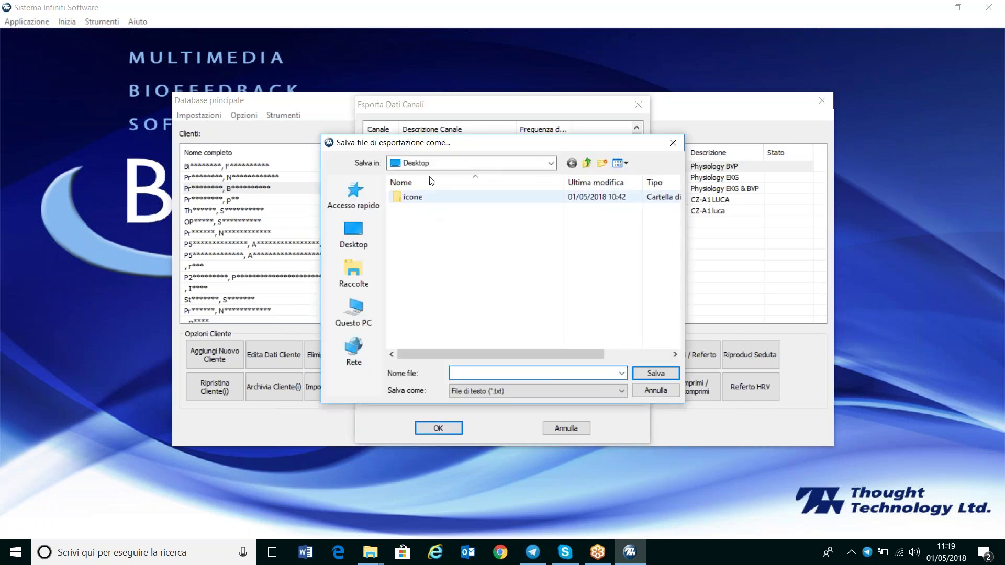
- Save the export to the Desktop as a text file named IBI, the client's full name and SEDUTA 1, and exit BioGraph Infiniti
{"action": "left_click", "coordinate": [358, 231]}
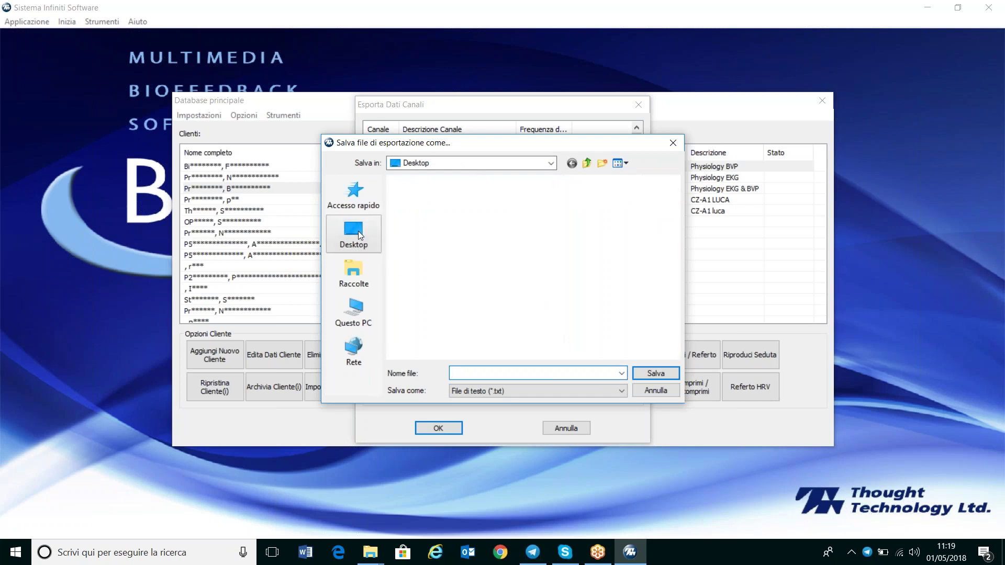
{"action": "left_click", "coordinate": [494, 371]}
{"action": "type", "text": "i"}
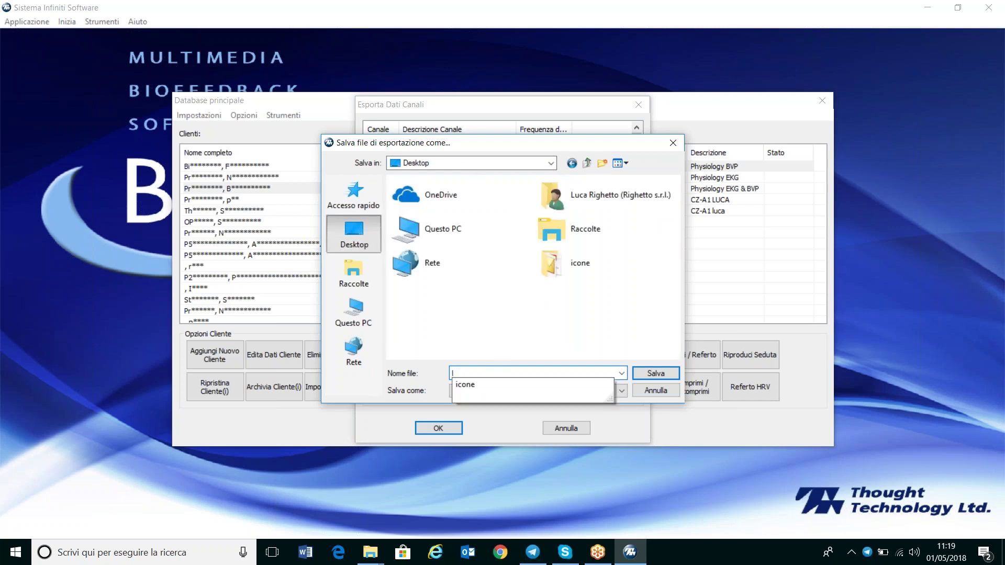
{"action": "type", "text": "BI"}
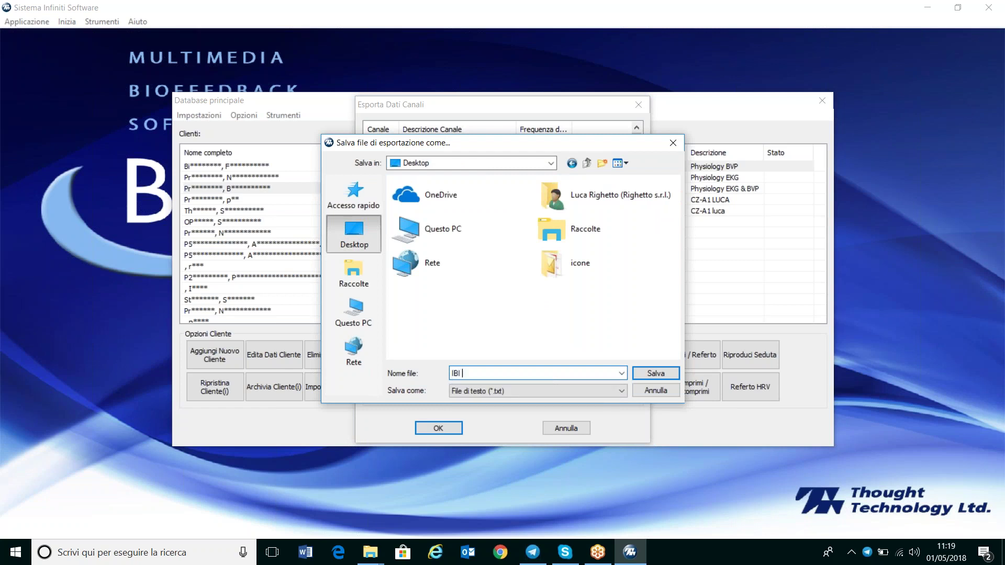
{"action": "type", "text": " MARIO ROSSI SEDUTA 1"}
{"action": "left_click", "coordinate": [660, 376]}
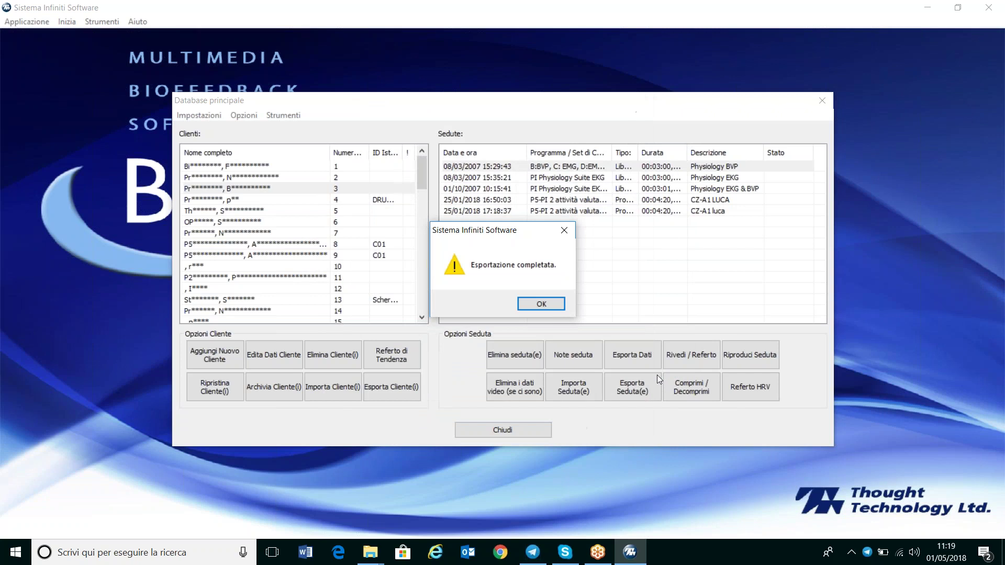
{"action": "left_click", "coordinate": [541, 304]}
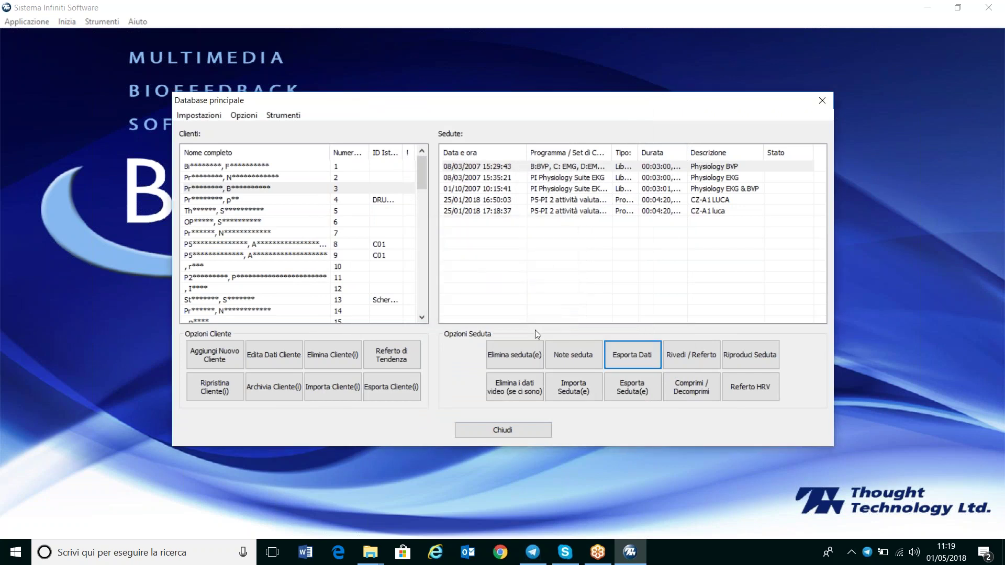
{"action": "left_click", "coordinate": [507, 434]}
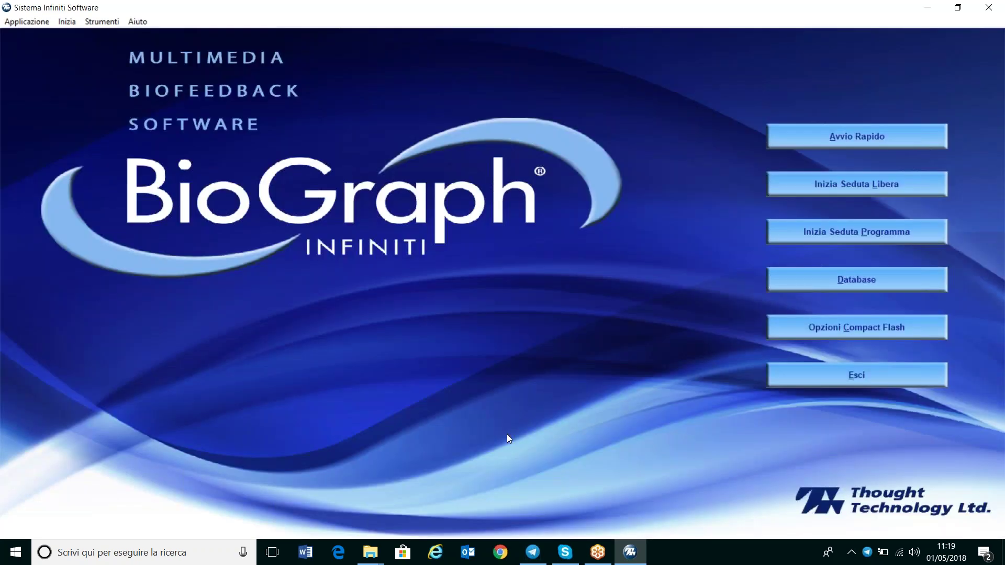
{"action": "left_click", "coordinate": [831, 375]}
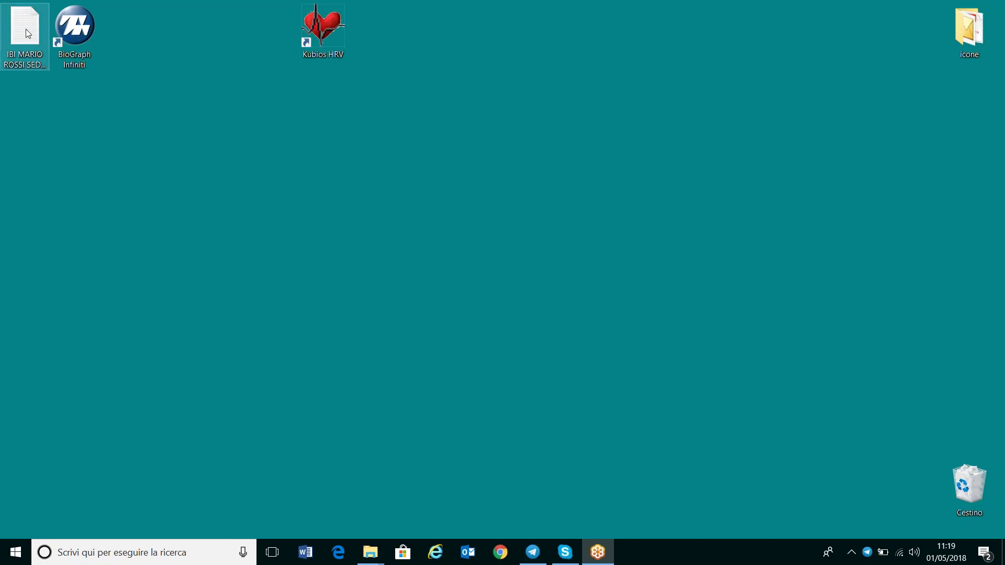
- Move the exported IBI text file to a free area of the desktop and open it in Notepad beside its icon
{"action": "left_click_drag", "start_coordinate": [29, 33], "coordinate": [170, 152]}
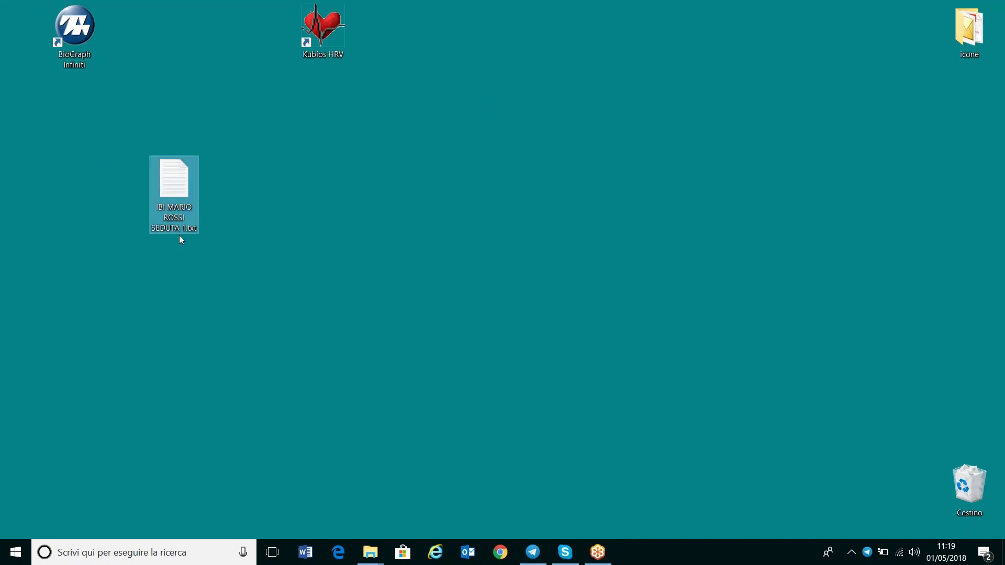
{"action": "right_click", "coordinate": [179, 181]}
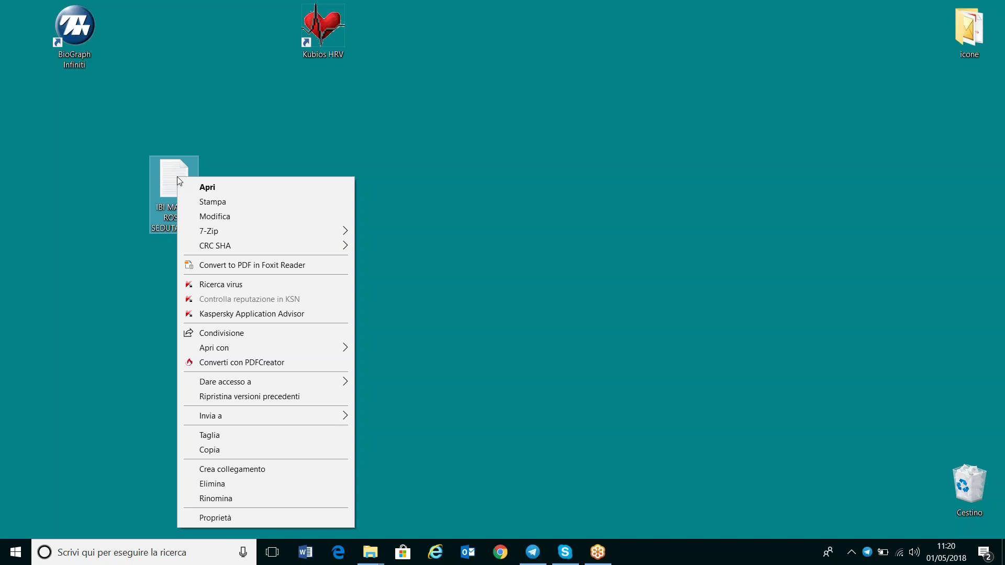
{"action": "left_click", "coordinate": [212, 190]}
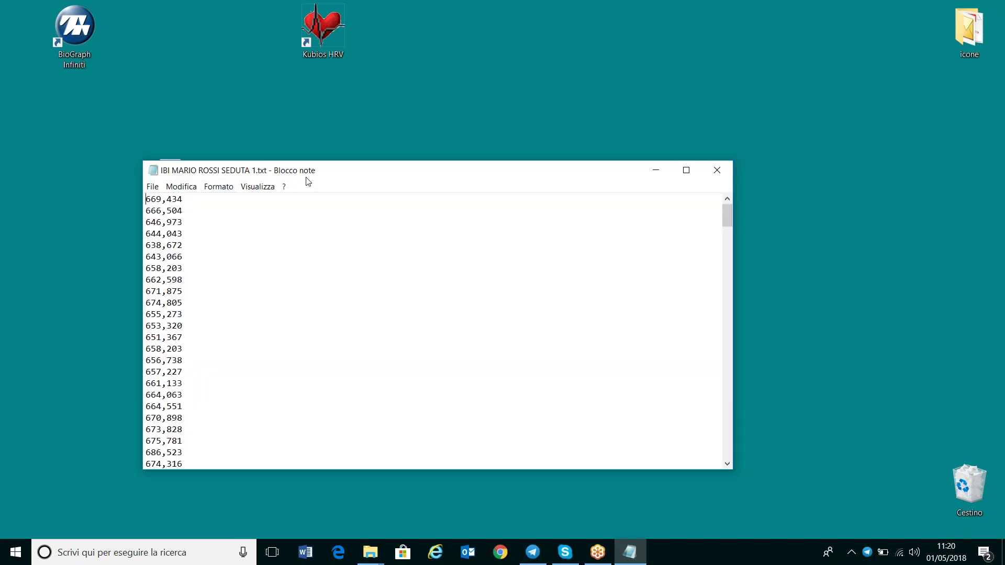
{"action": "left_click_drag", "start_coordinate": [279, 174], "coordinate": [309, 173]}
{"action": "left_click_drag", "start_coordinate": [375, 174], "coordinate": [372, 126]}
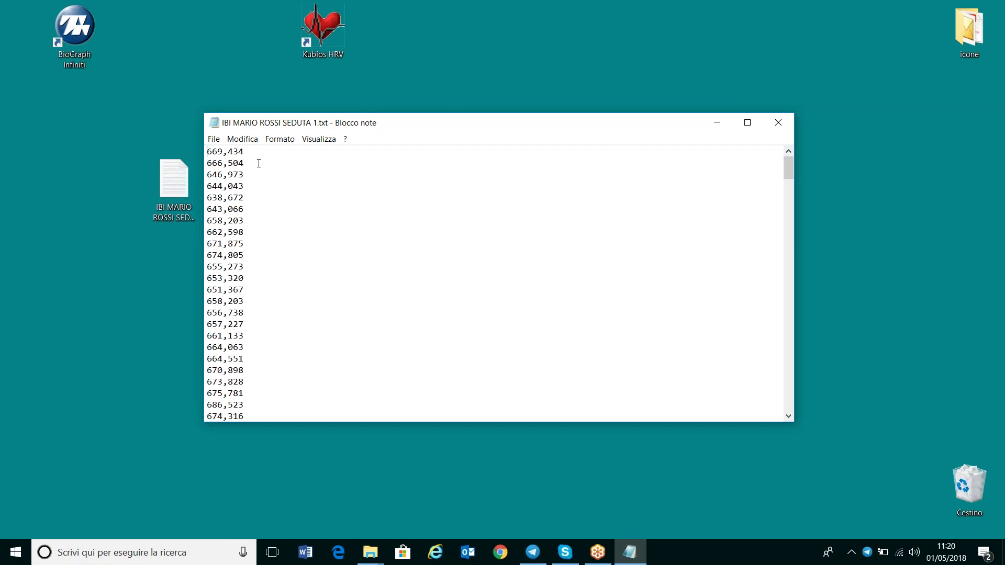
- Replace every comma in the IBI text file with a period
{"action": "left_click", "coordinate": [256, 142]}
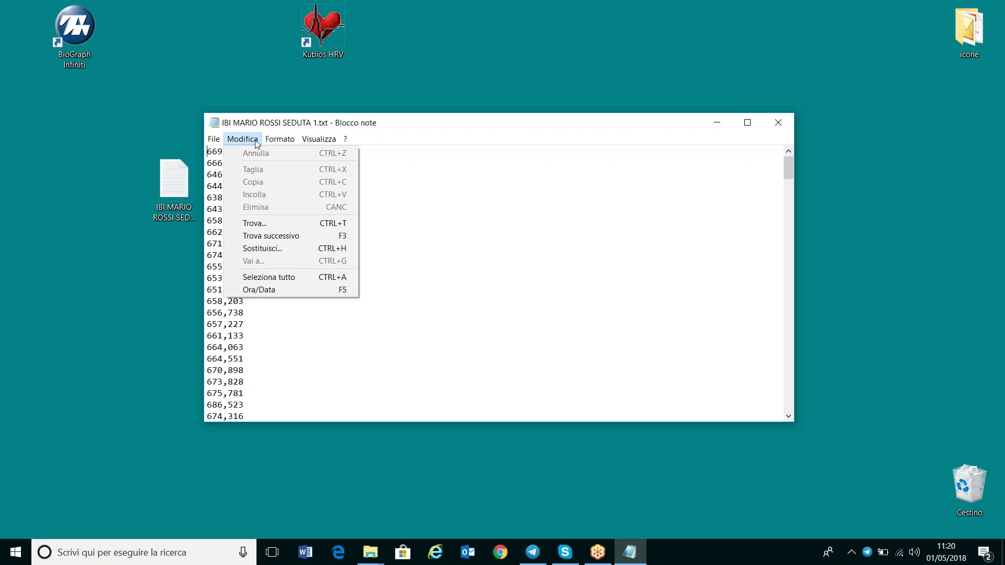
{"action": "left_click", "coordinate": [274, 249]}
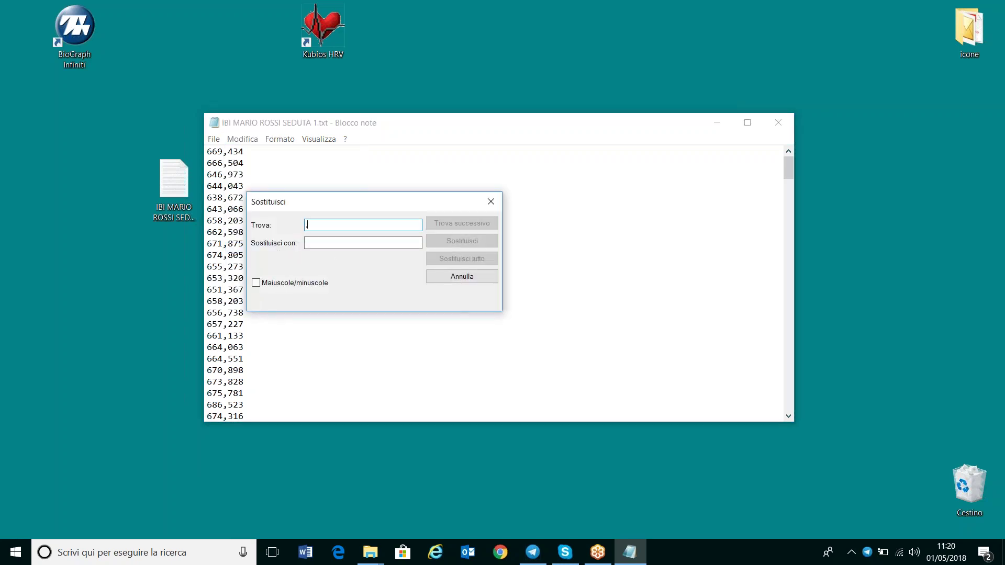
{"action": "type", "text": ","}
{"action": "left_click", "coordinate": [323, 244]}
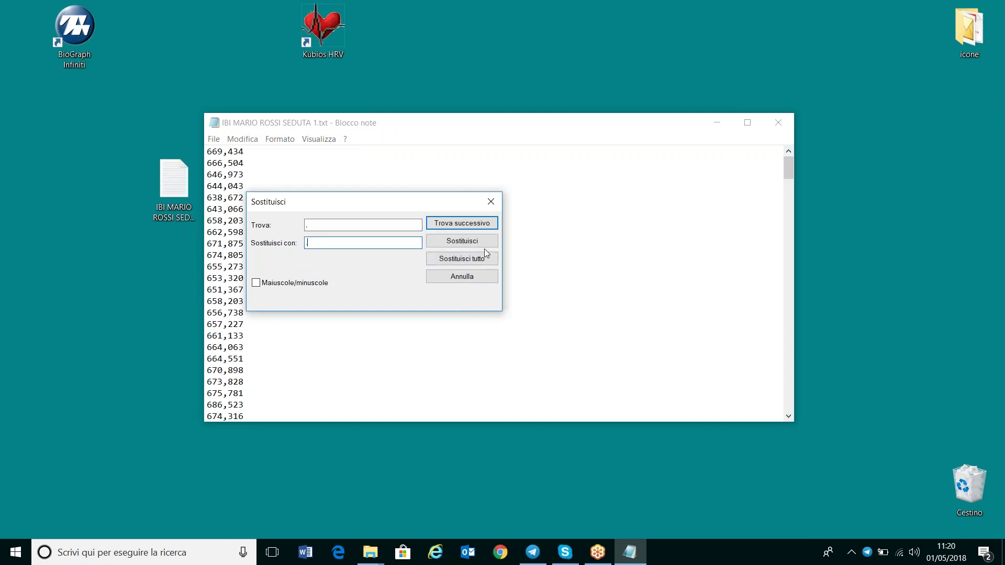
{"action": "left_click", "coordinate": [468, 260]}
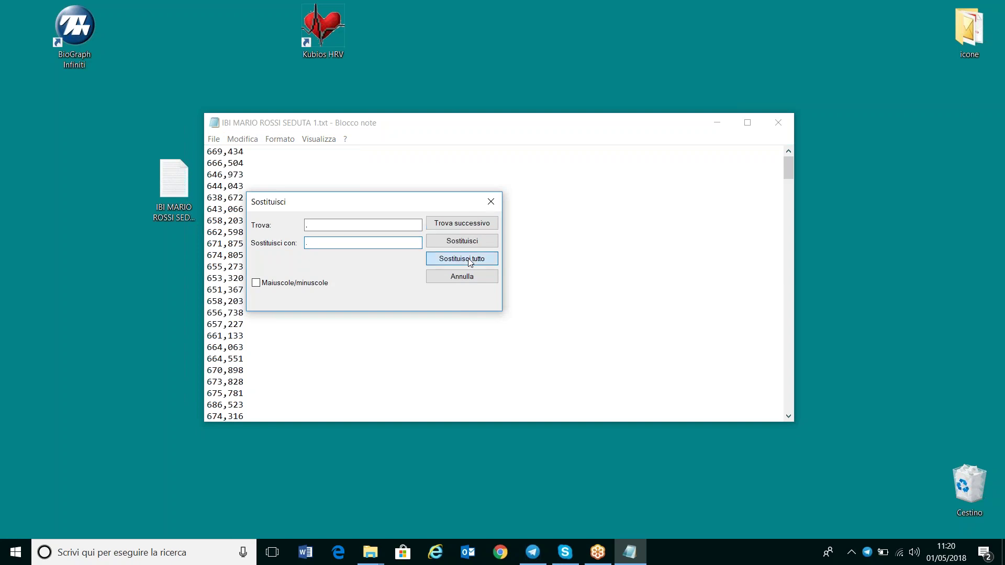
{"action": "left_click_drag", "start_coordinate": [421, 202], "coordinate": [586, 173]}
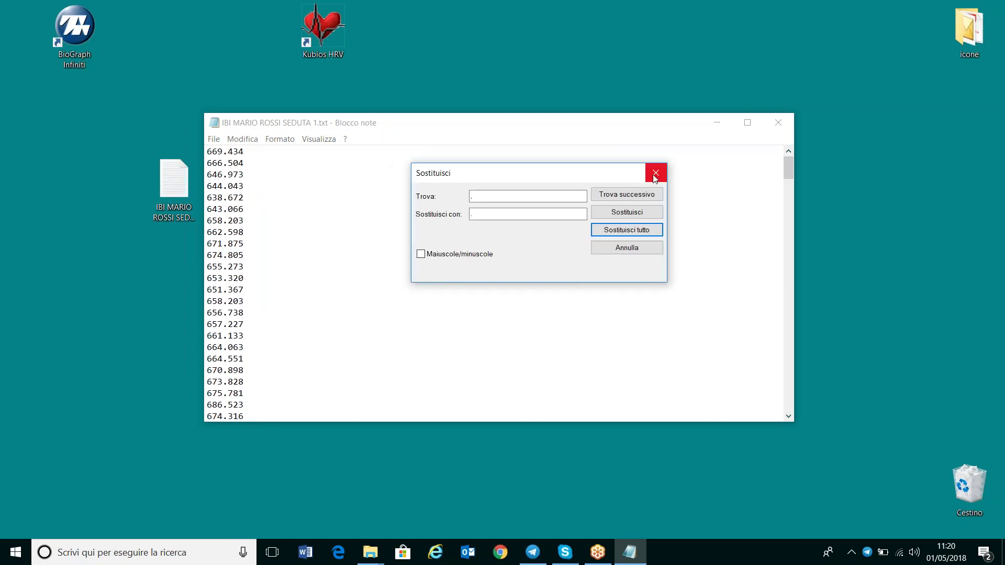
{"action": "left_click", "coordinate": [655, 174]}
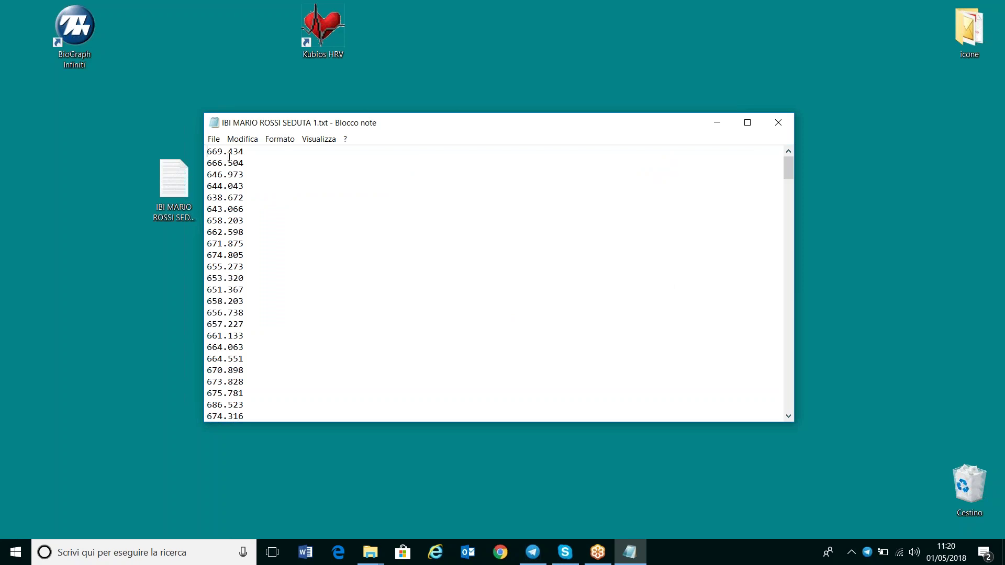
- Exit Notepad saving the changes, and place the text file below the BioGraph Infiniti shortcut on the desktop
{"action": "left_click", "coordinate": [218, 140]}
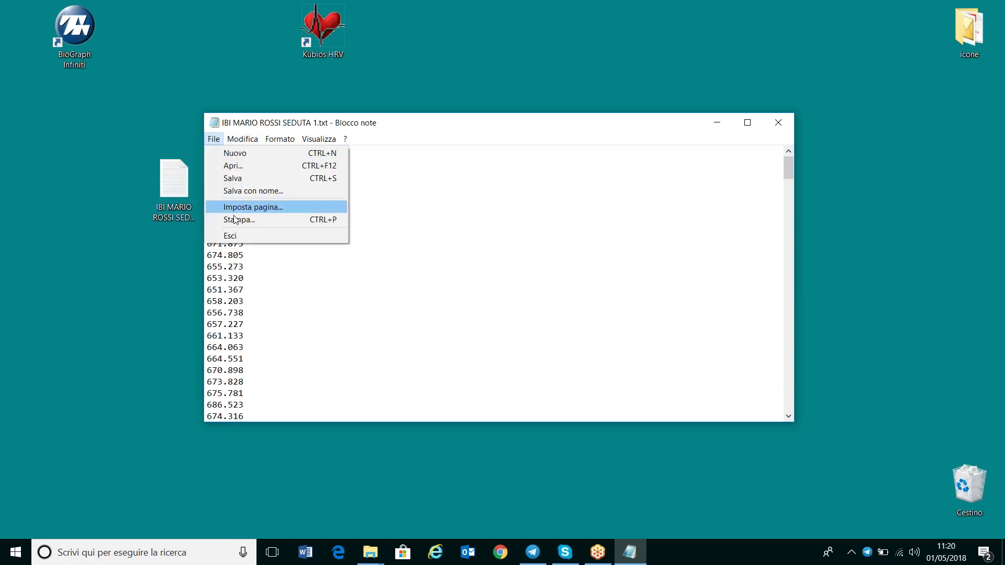
{"action": "left_click", "coordinate": [235, 236]}
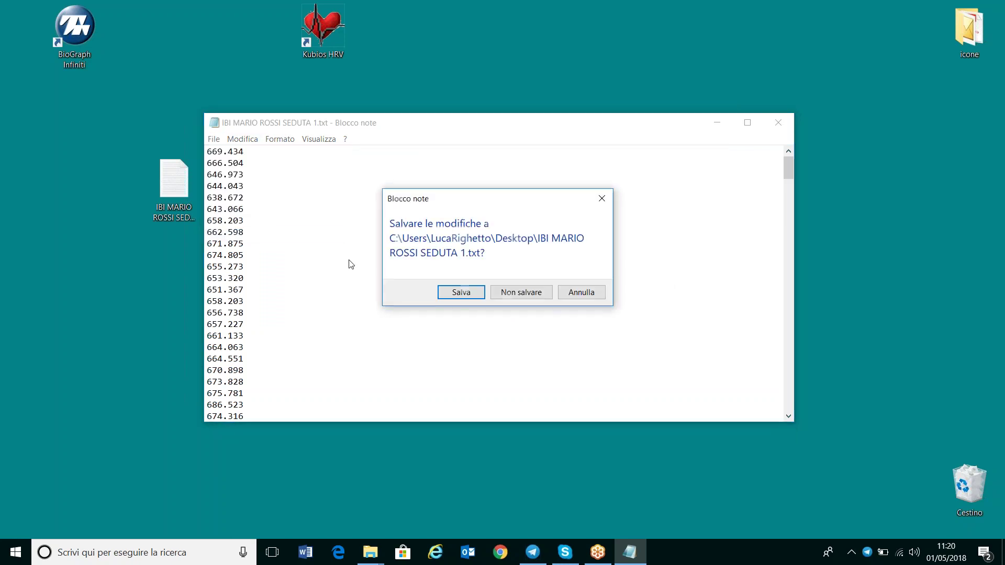
{"action": "left_click", "coordinate": [458, 292]}
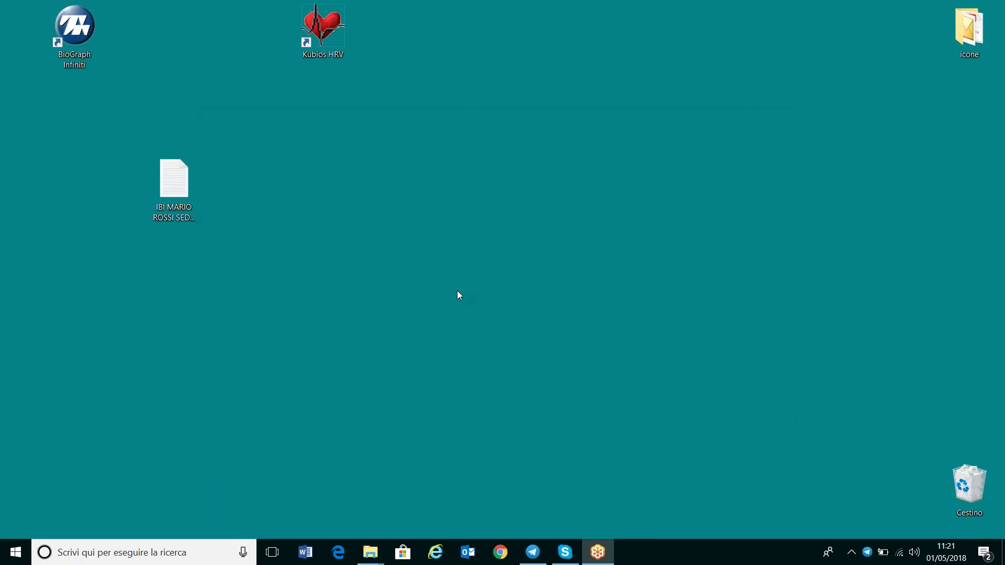
{"action": "left_click_drag", "start_coordinate": [175, 181], "coordinate": [84, 134]}
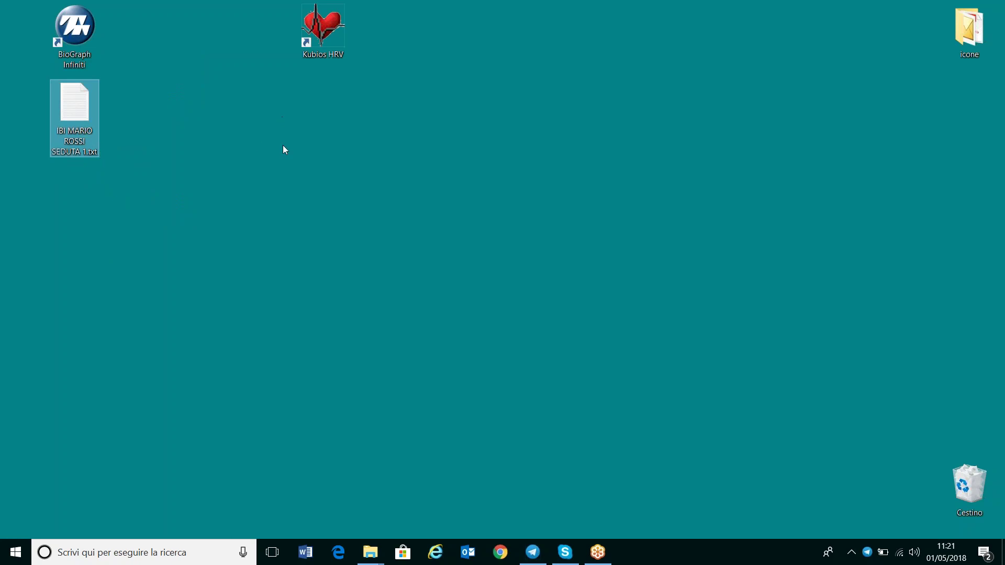
- Launch Kubios HRV and open the edited IBI text file from the Desktop as an RR interval ASCII file
{"action": "left_click", "coordinate": [329, 29]}
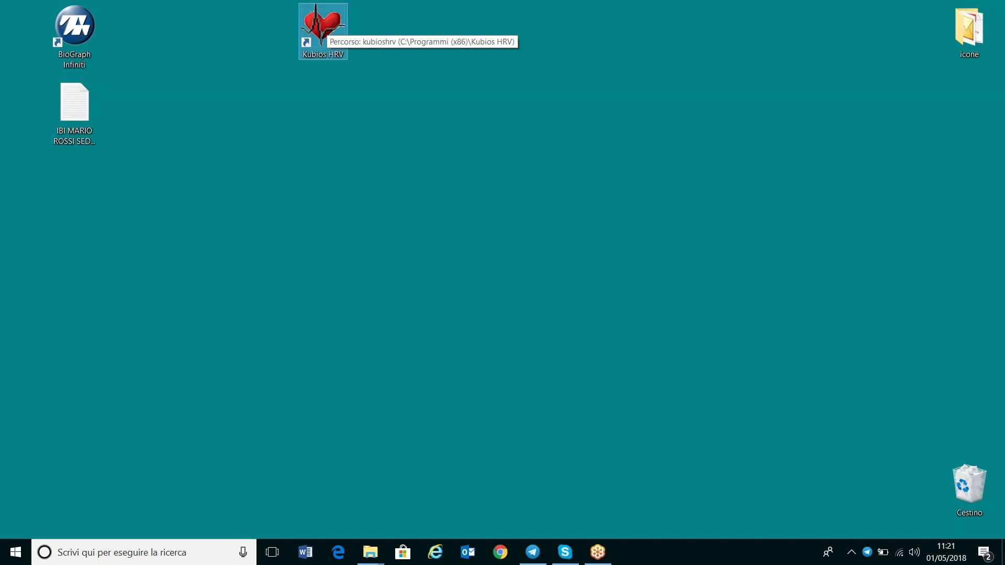
{"action": "double_click", "coordinate": [322, 26]}
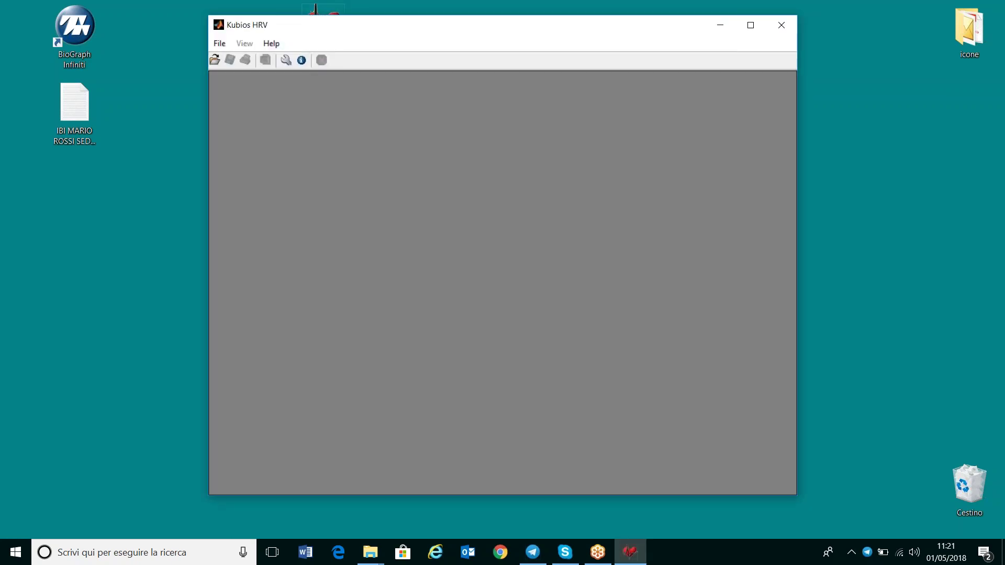
{"action": "left_click", "coordinate": [222, 45]}
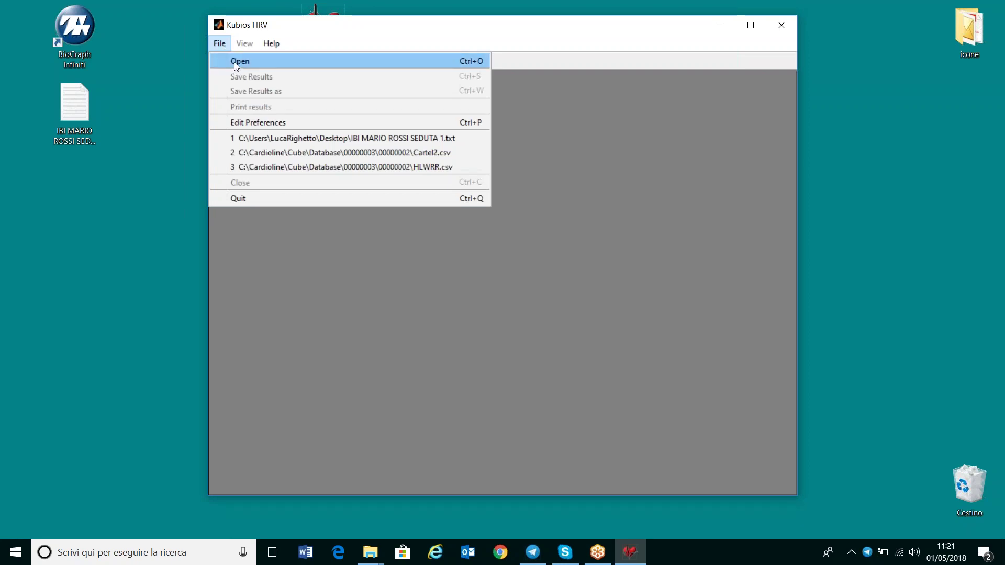
{"action": "left_click", "coordinate": [234, 62]}
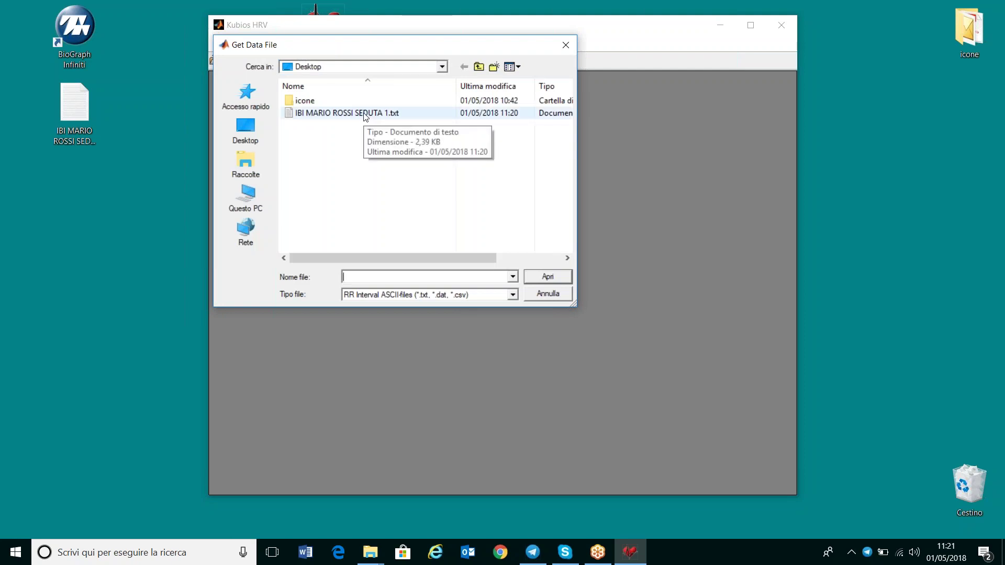
{"action": "left_click", "coordinate": [364, 116]}
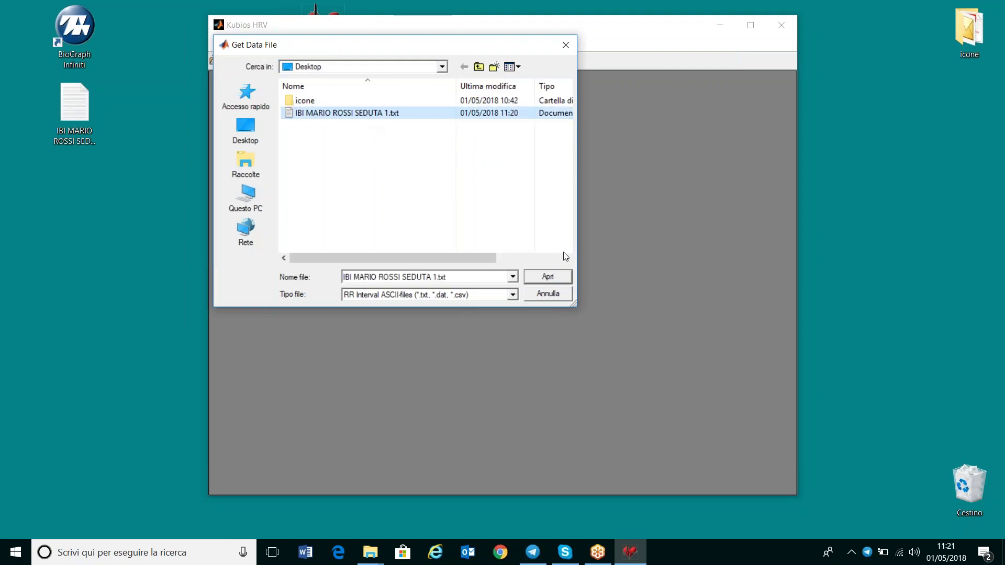
{"action": "left_click", "coordinate": [548, 276]}
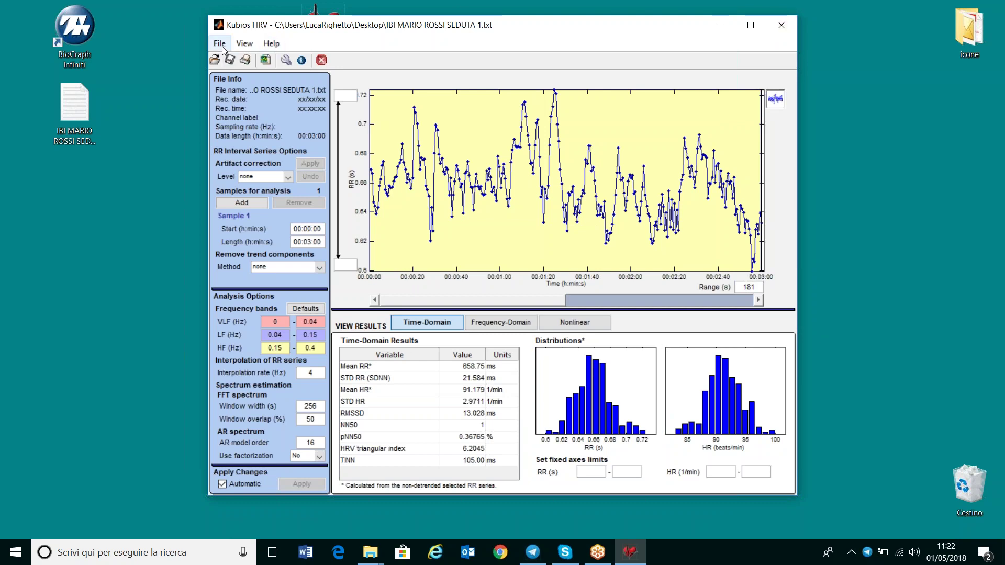
{"action": "left_click", "coordinate": [986, 66]}
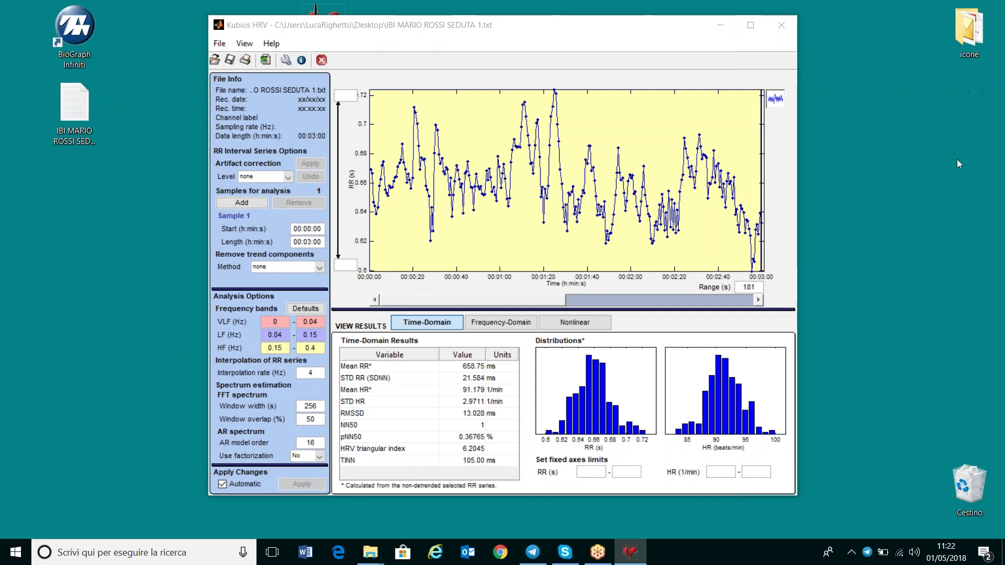